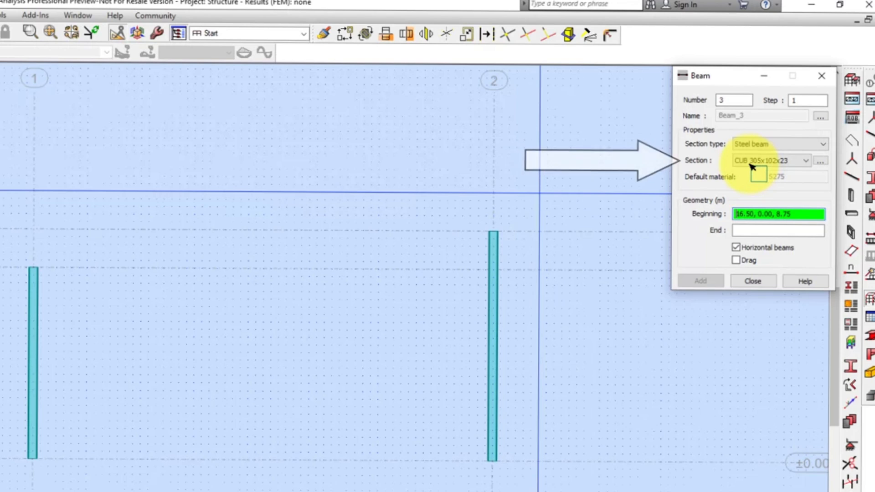
Add a sloped UB 914x305x201 steel beam between the tops of the columns on axes 1 and 2, with the horizontal-beams option off
{"action": "left_click", "coordinate": [751, 165]}
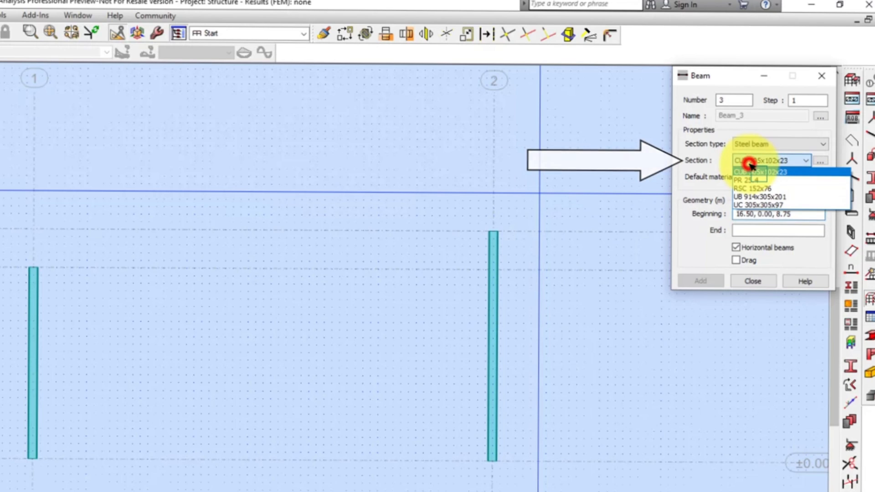
{"action": "left_click", "coordinate": [754, 196]}
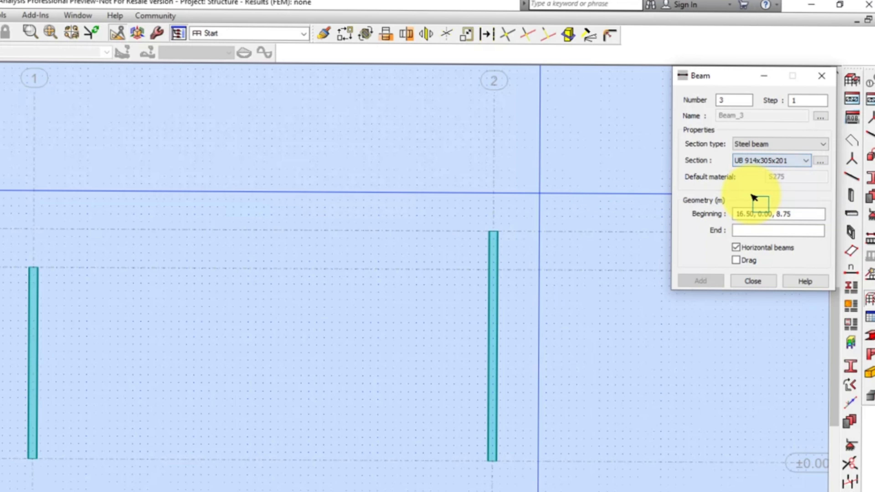
{"action": "left_click", "coordinate": [753, 246]}
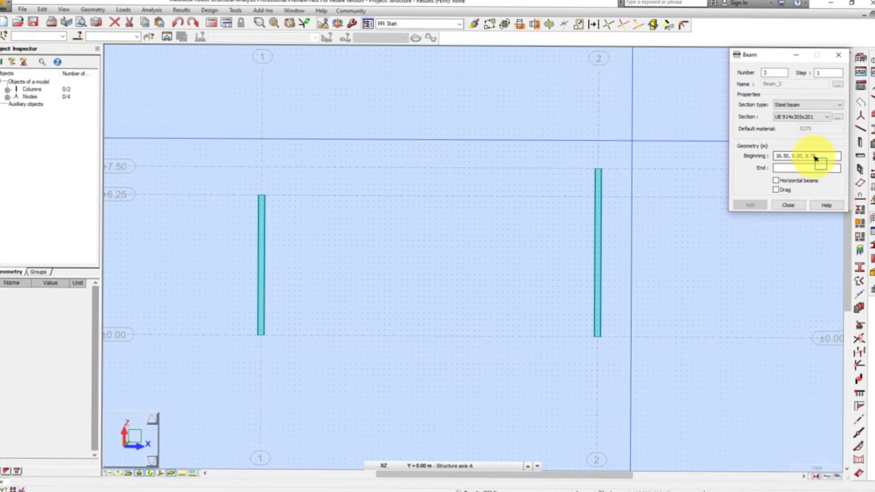
{"action": "left_click", "coordinate": [803, 156]}
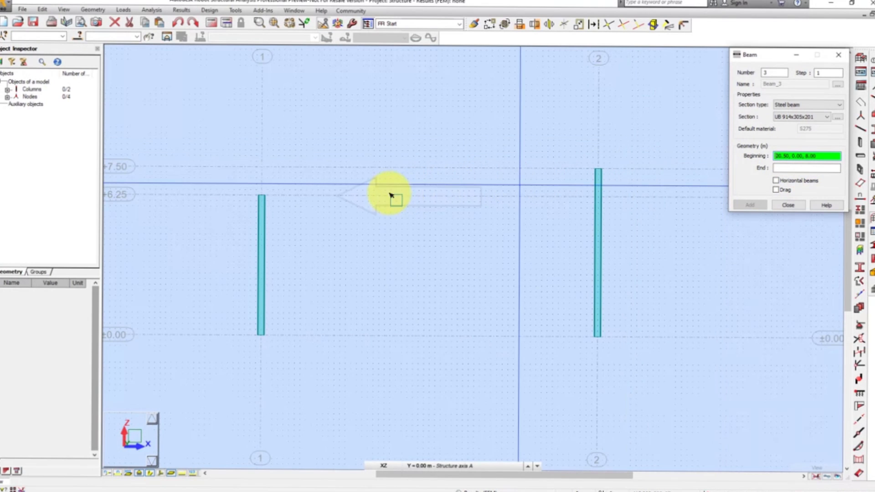
{"action": "left_click", "coordinate": [263, 195]}
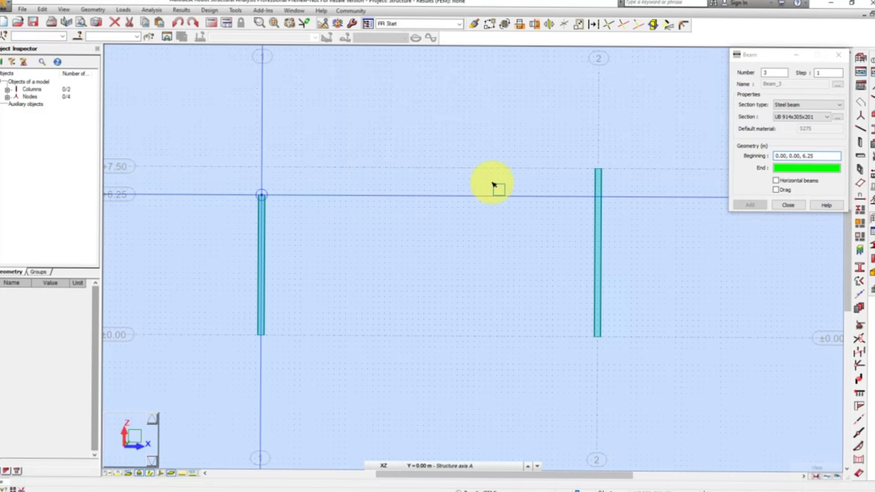
{"action": "left_click", "coordinate": [598, 169]}
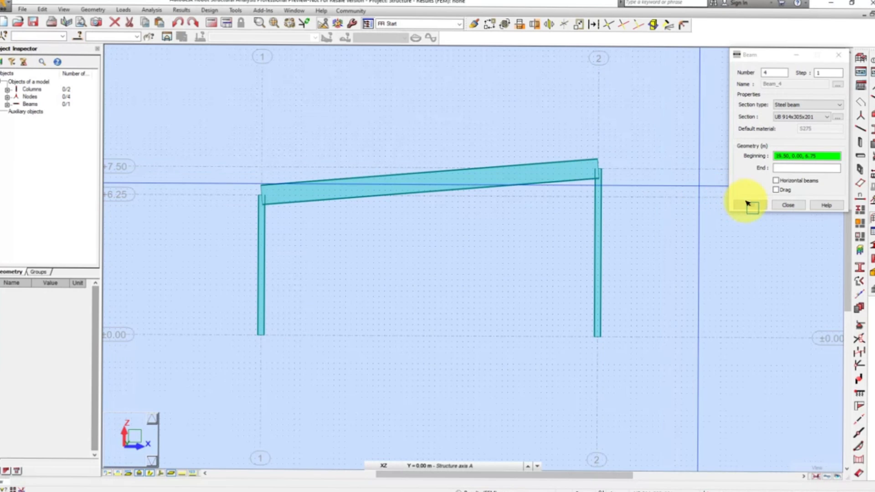
{"action": "left_click", "coordinate": [784, 206]}
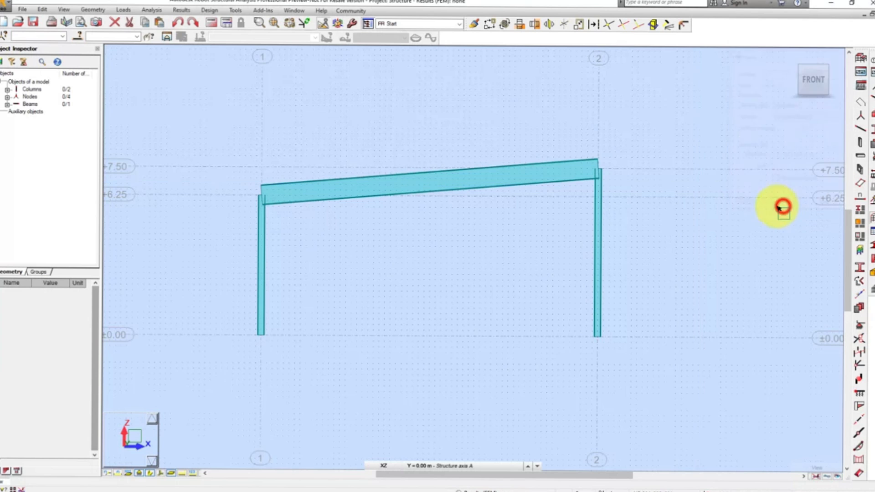
Assign fixed supports to the base nodes of both columns
{"action": "left_click", "coordinate": [96, 10]}
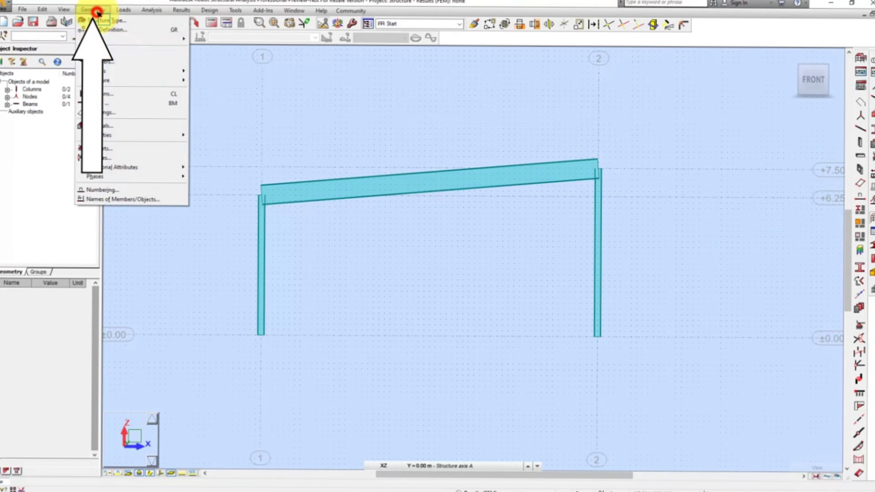
{"action": "left_click", "coordinate": [112, 149]}
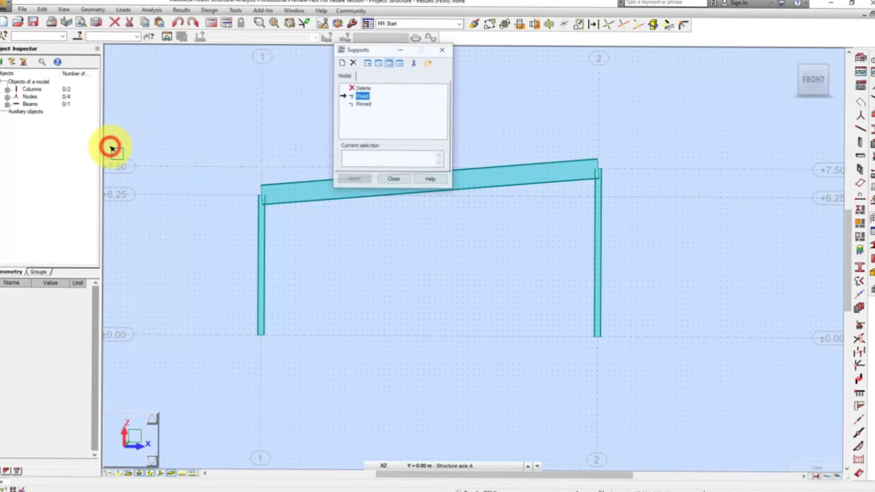
{"action": "left_click", "coordinate": [361, 95]}
{"action": "left_click", "coordinate": [362, 156]}
{"action": "left_click", "coordinate": [228, 275]}
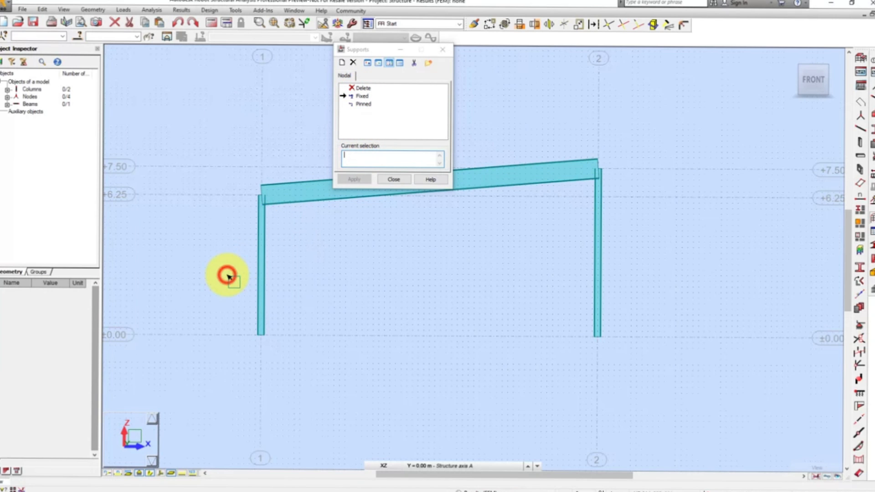
{"action": "left_click_drag", "start_coordinate": [462, 353], "coordinate": [633, 376]}
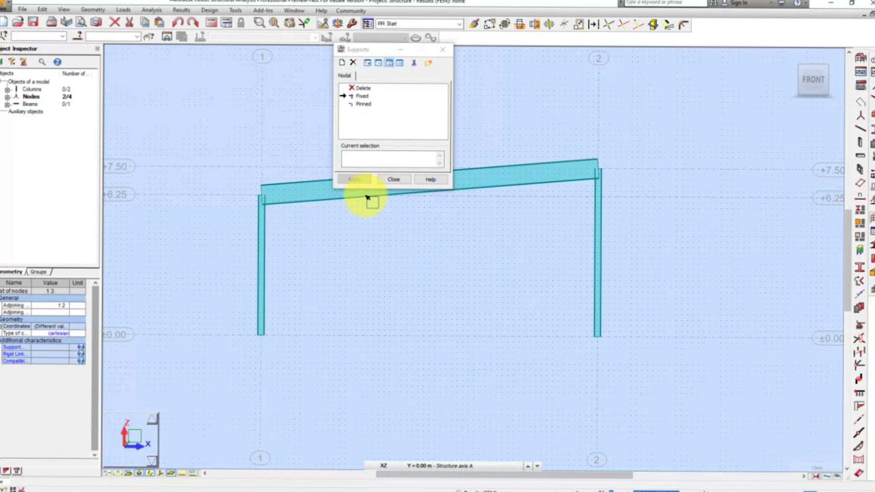
{"action": "left_click", "coordinate": [362, 181]}
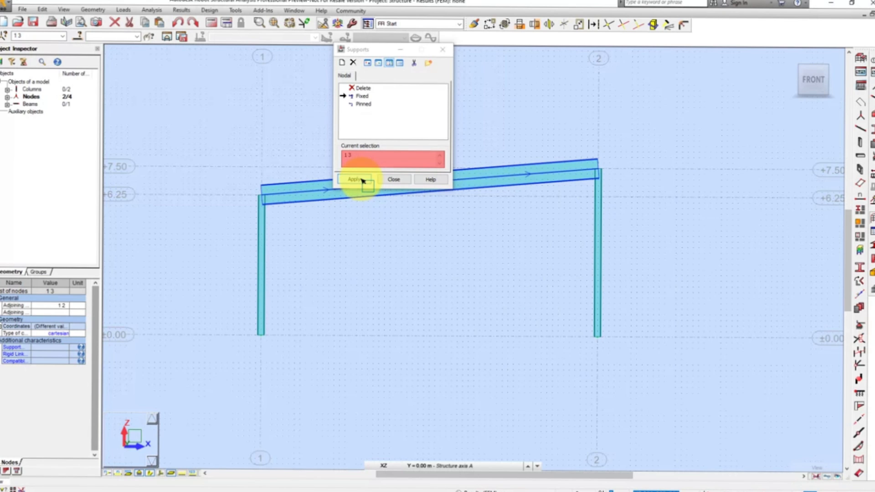
{"action": "left_click", "coordinate": [388, 180]}
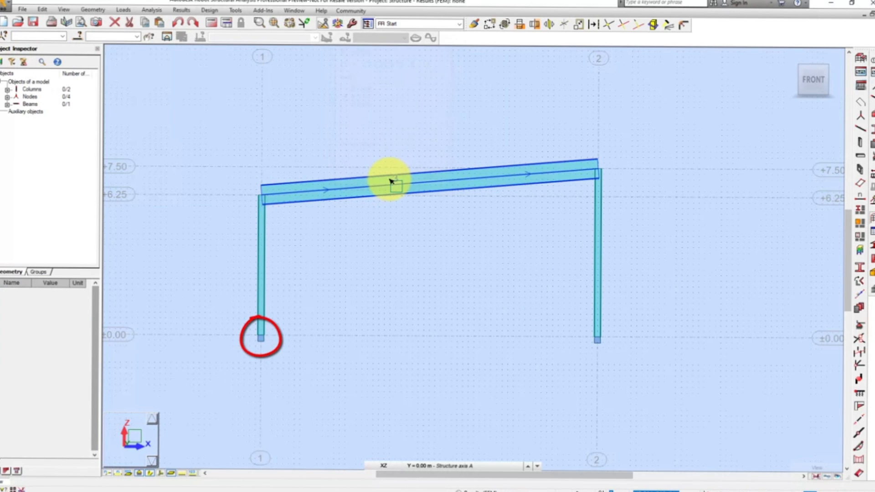
Divide the sloped beam into 6 equal segments, generating nodes without dividing the member
{"action": "left_click", "coordinate": [364, 194]}
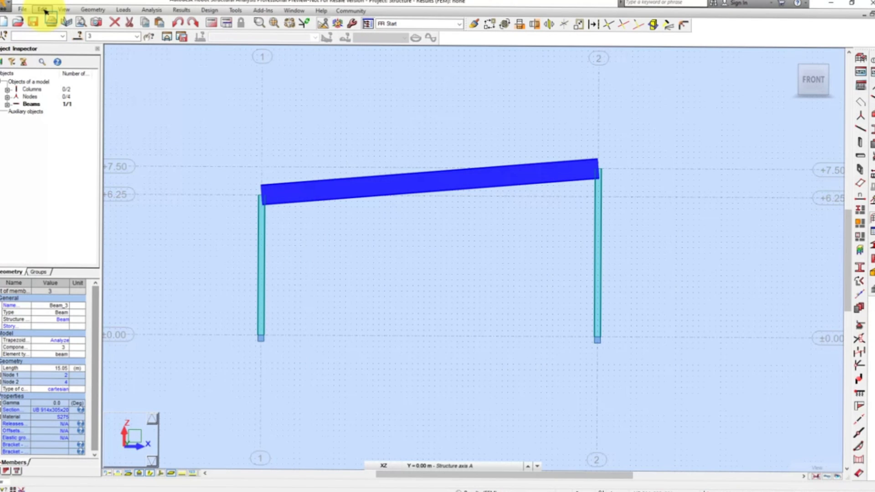
{"action": "left_click", "coordinate": [46, 11]}
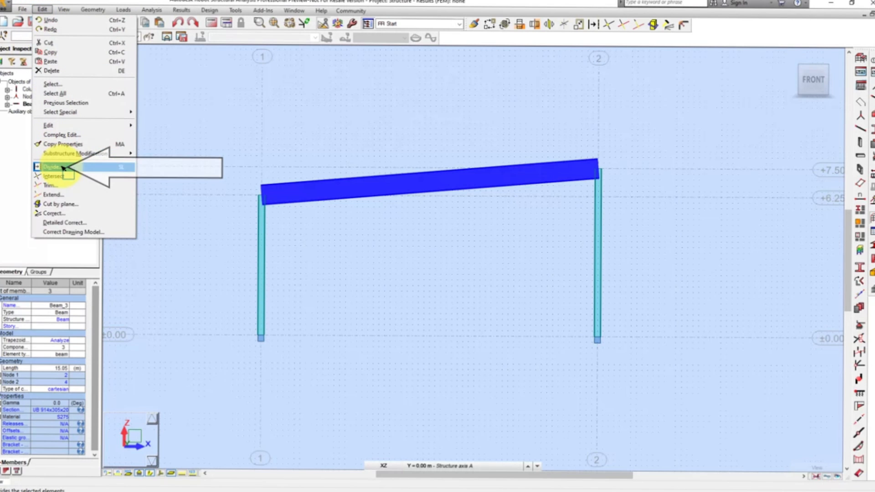
{"action": "left_click", "coordinate": [64, 168]}
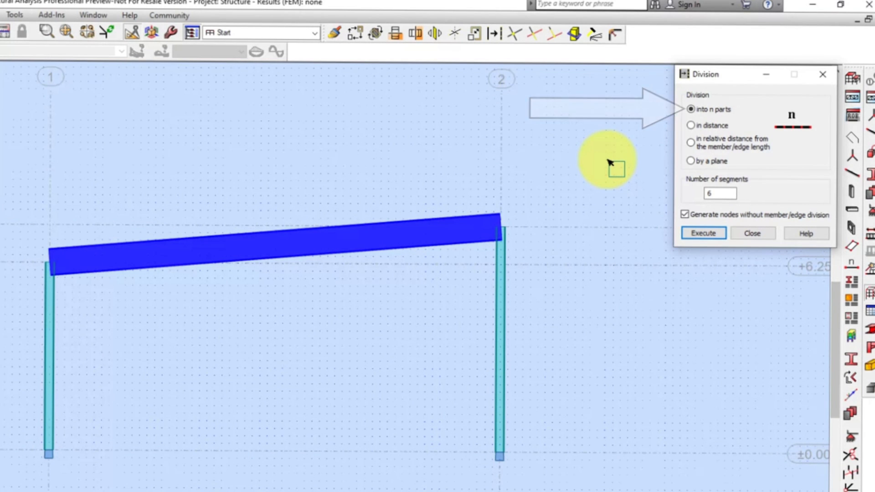
{"action": "left_click", "coordinate": [705, 194]}
{"action": "left_click_drag", "start_coordinate": [713, 196], "coordinate": [691, 195]}
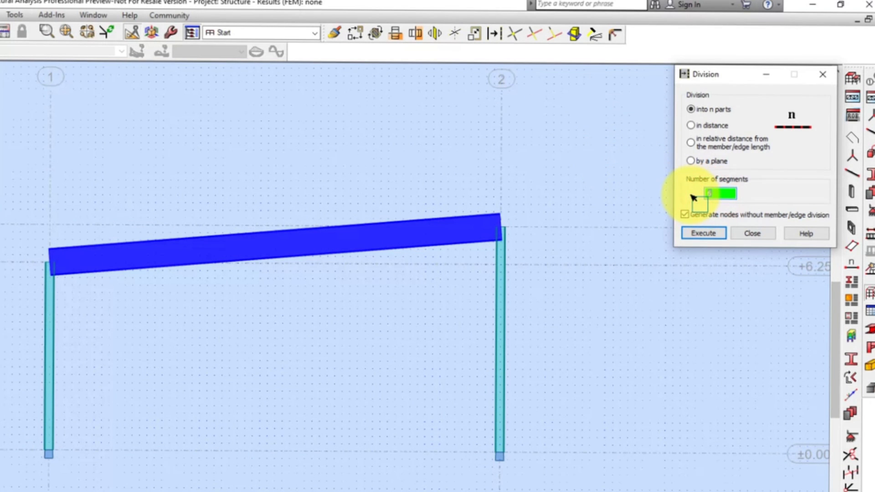
{"action": "type", "text": "6"}
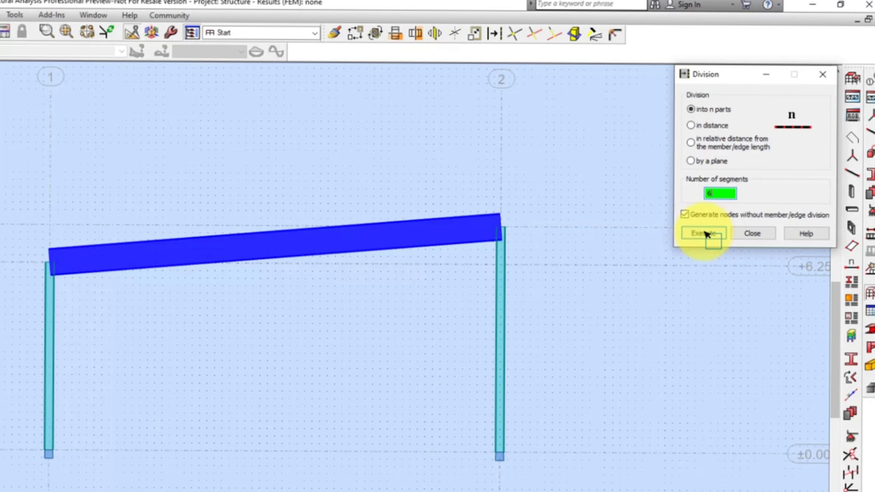
{"action": "left_click", "coordinate": [705, 233]}
Generate additional nodes on the beam by plane cuts at X = 0.25 m and X = 14.75 m, and clear the selection
{"action": "left_click", "coordinate": [692, 161]}
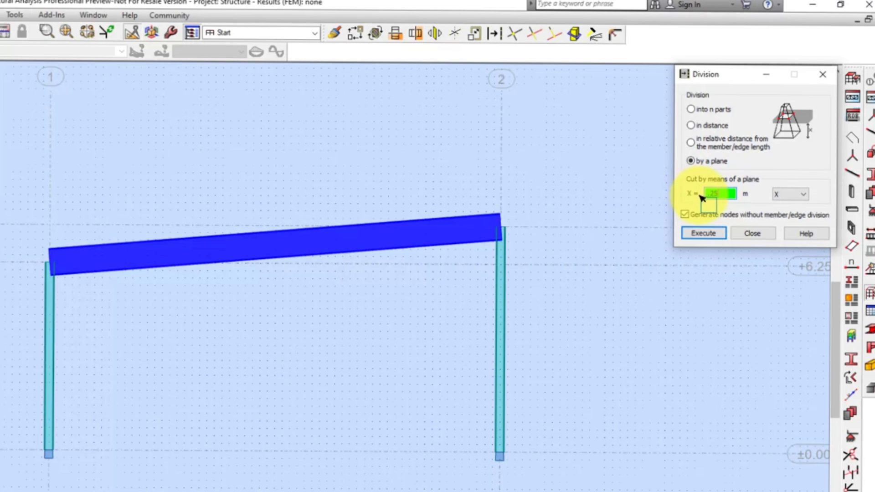
{"action": "left_click", "coordinate": [706, 233]}
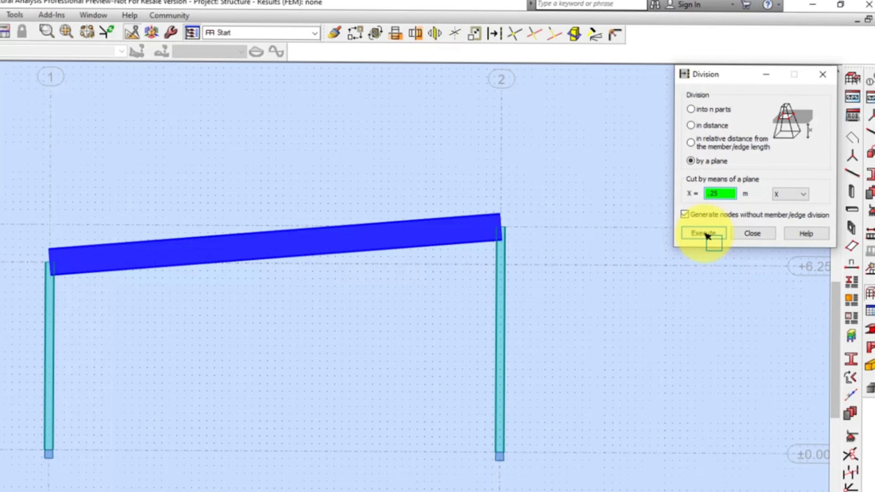
{"action": "left_click", "coordinate": [706, 233]}
{"action": "left_click", "coordinate": [709, 192]}
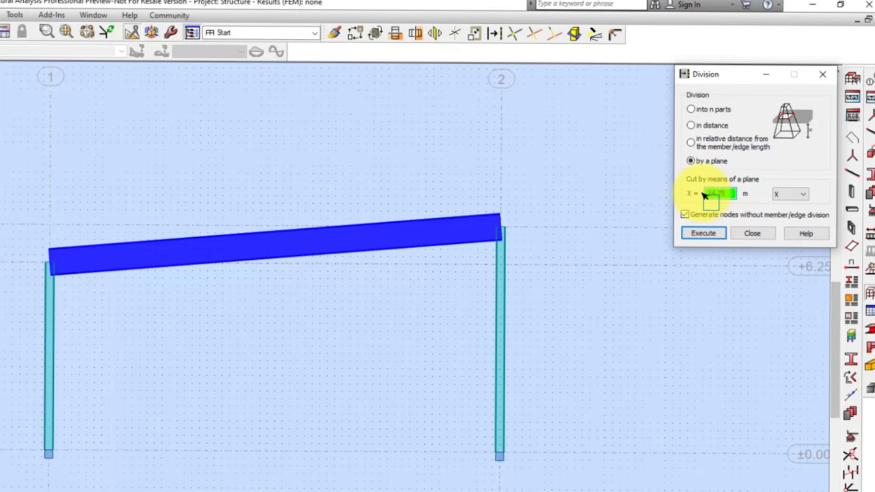
{"action": "left_click", "coordinate": [705, 232]}
{"action": "left_click", "coordinate": [759, 221]}
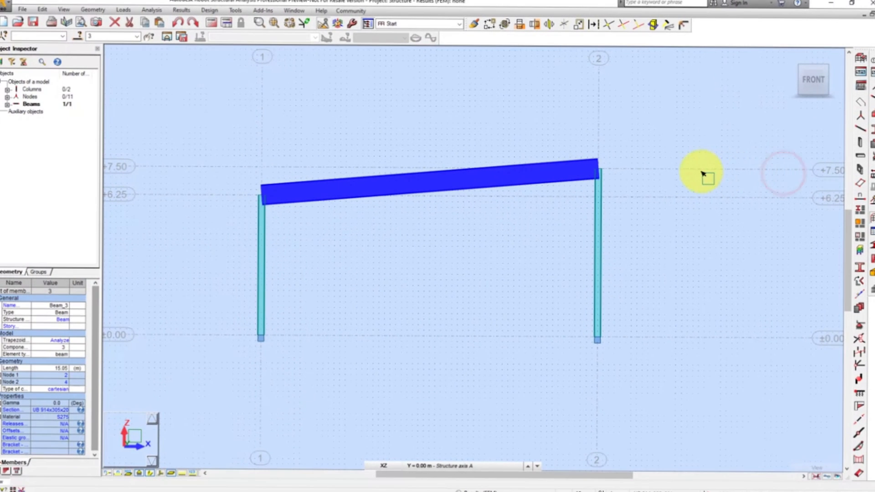
{"action": "left_click", "coordinate": [631, 224]}
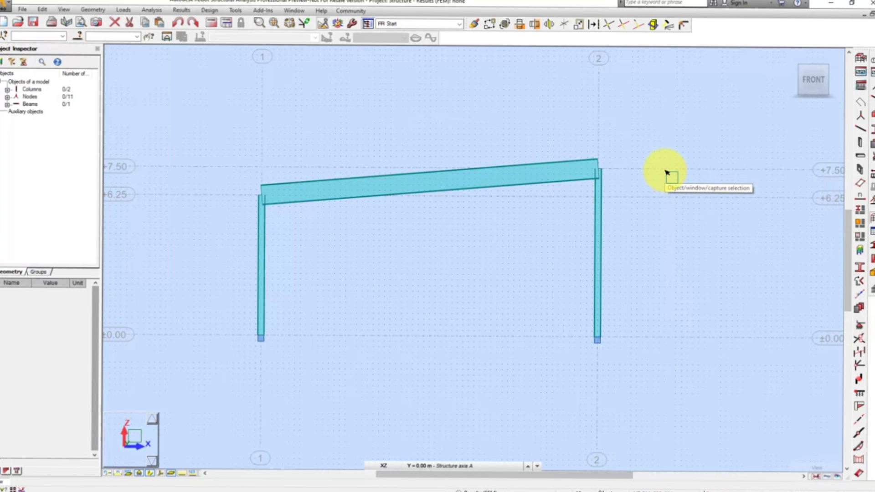
Copy the entire frame in the 3D view by translation from axis A to B, 9 m along Y, with 5 repetitions
{"action": "key", "text": "ctrl+a"}
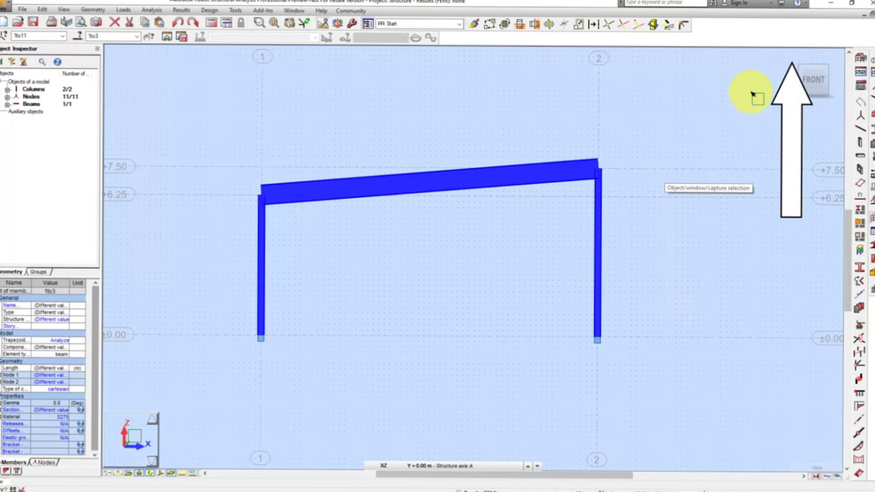
{"action": "left_click", "coordinate": [792, 56]}
{"action": "scroll", "coordinate": [239, 335], "scroll_direction": "down", "scroll_amount": 4}
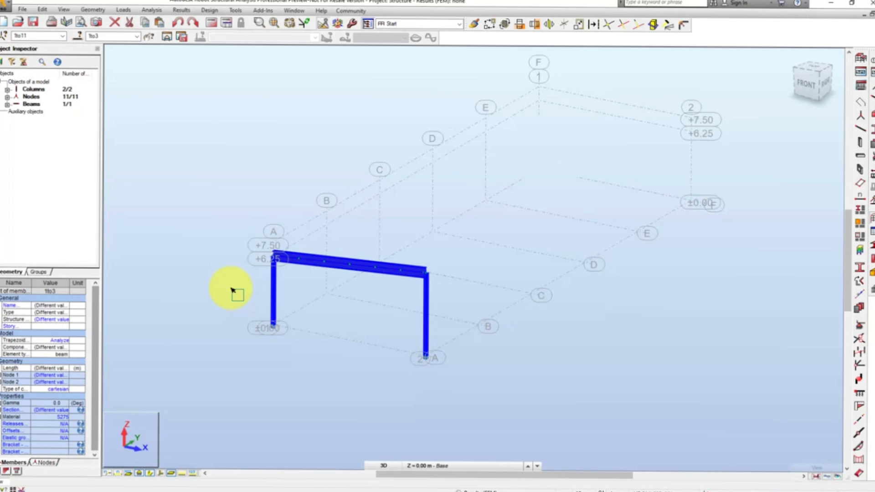
{"action": "left_click", "coordinate": [40, 9]}
{"action": "mouse_move", "coordinate": [59, 124]}
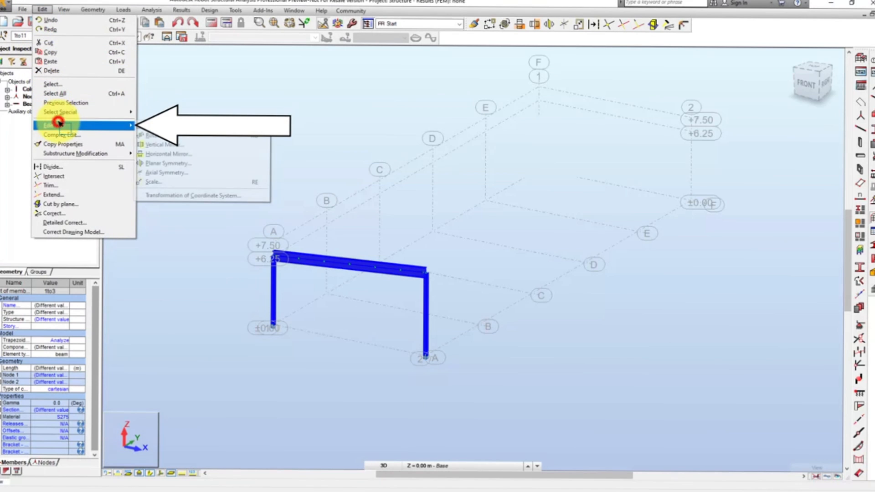
{"action": "left_click", "coordinate": [158, 126]}
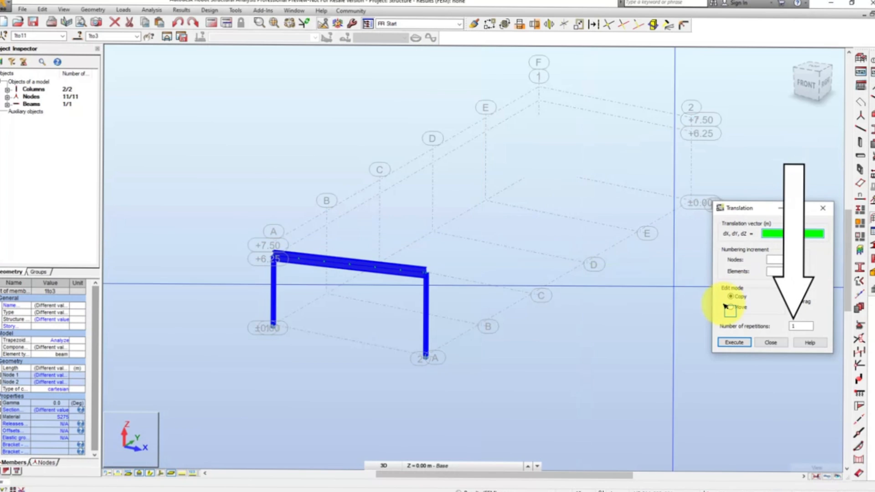
{"action": "double_click", "coordinate": [797, 326]}
{"action": "type", "text": "5"}
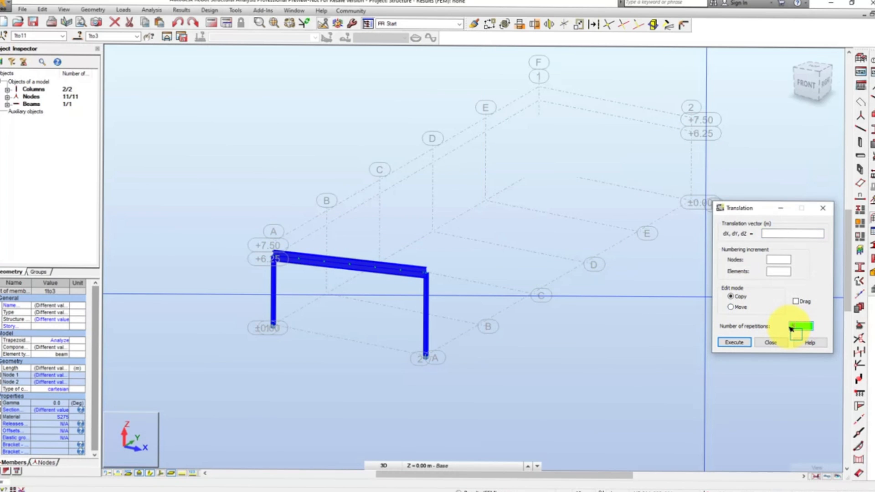
{"action": "left_click", "coordinate": [425, 355]}
{"action": "left_click", "coordinate": [474, 325]}
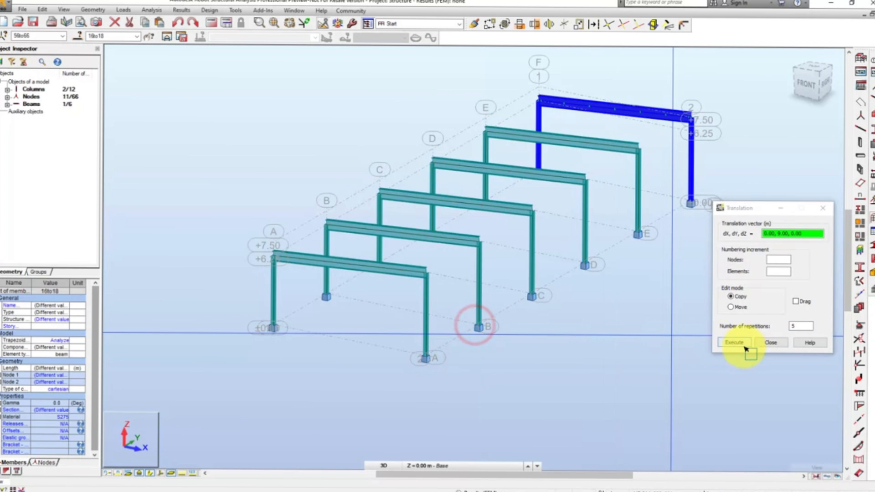
{"action": "left_click", "coordinate": [768, 341]}
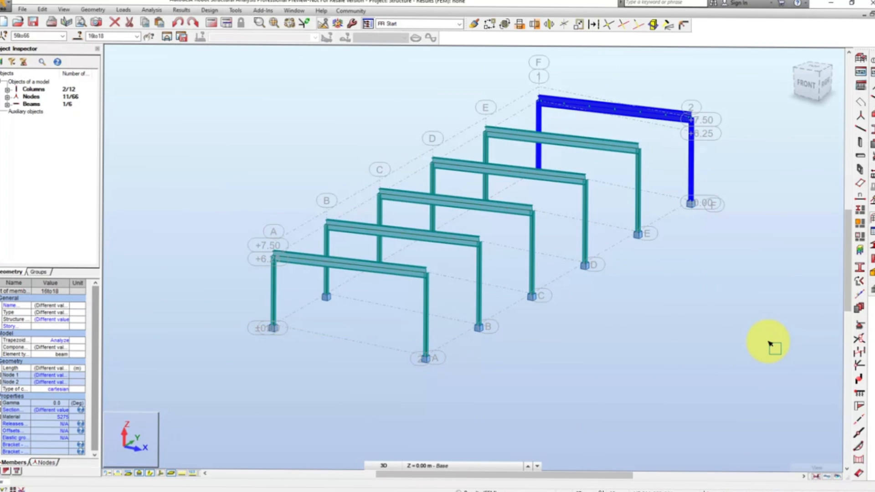